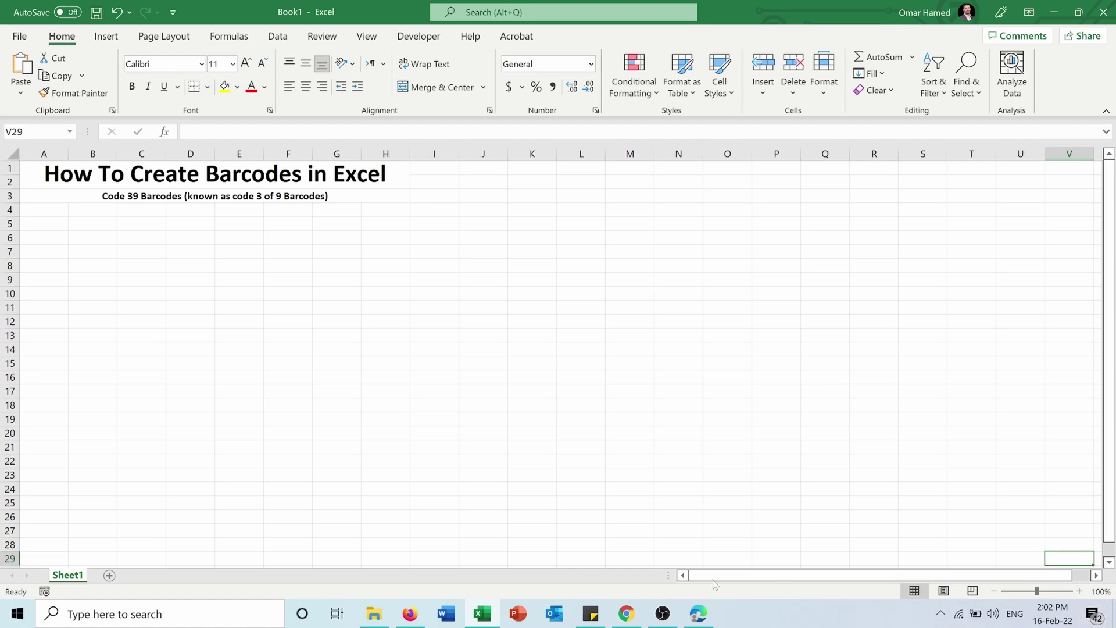
Bring up the IDAutomation Free Code 39 barcode font page in Edge
{"action": "left_click", "coordinate": [698, 613]}
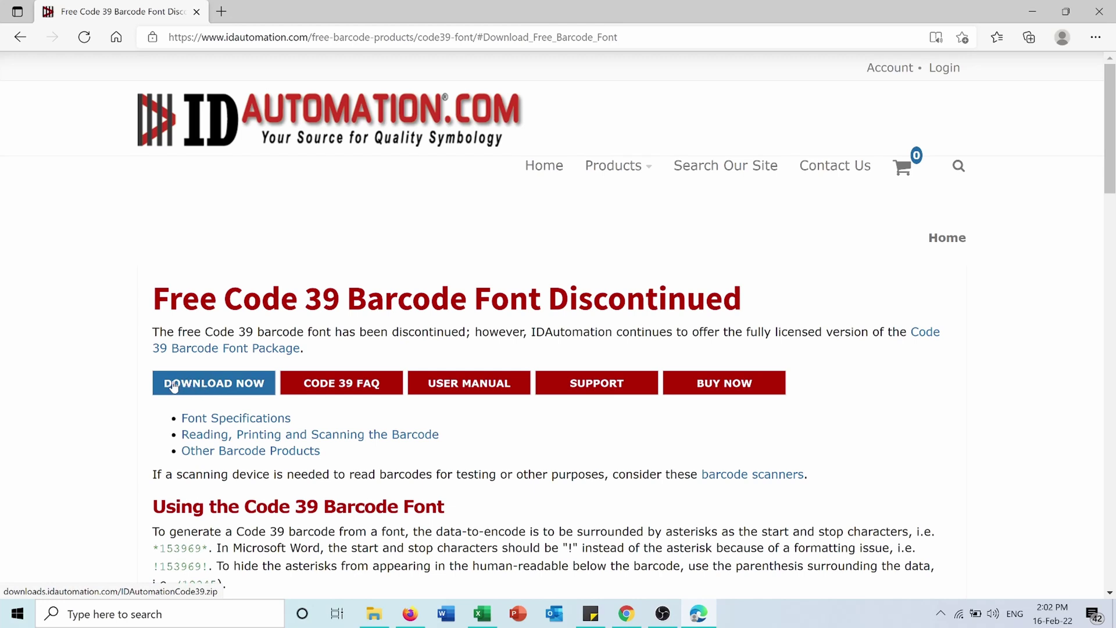
Download IDAutomationCode39.zip, open its Free Code 39 Font folder in WinRAR, and select the TrueType file
{"action": "left_click", "coordinate": [198, 387]}
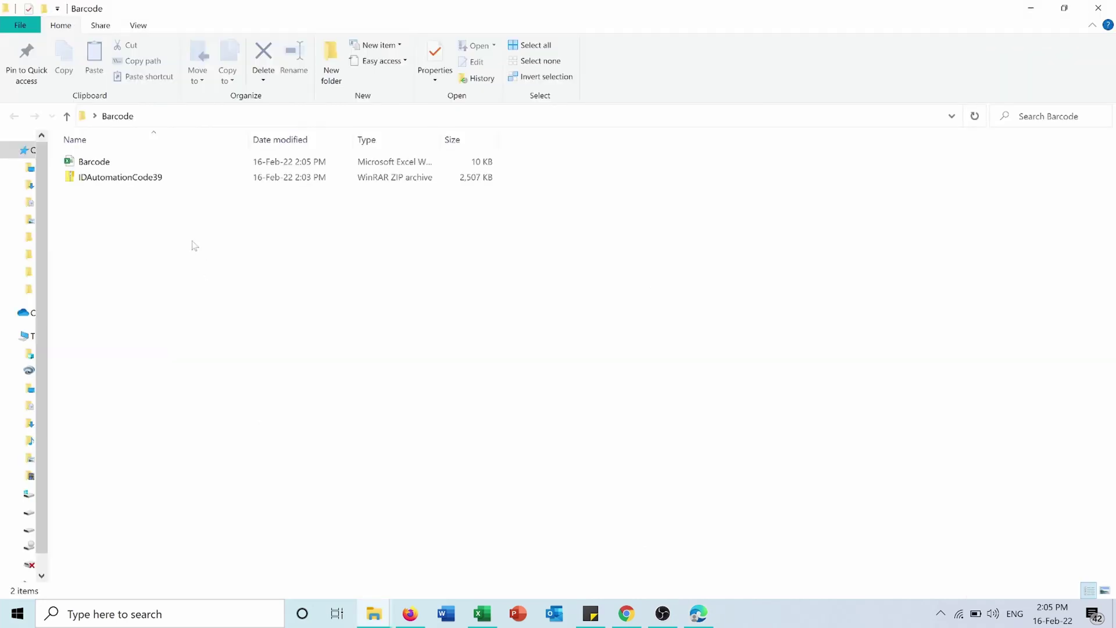
{"action": "left_click", "coordinate": [129, 185]}
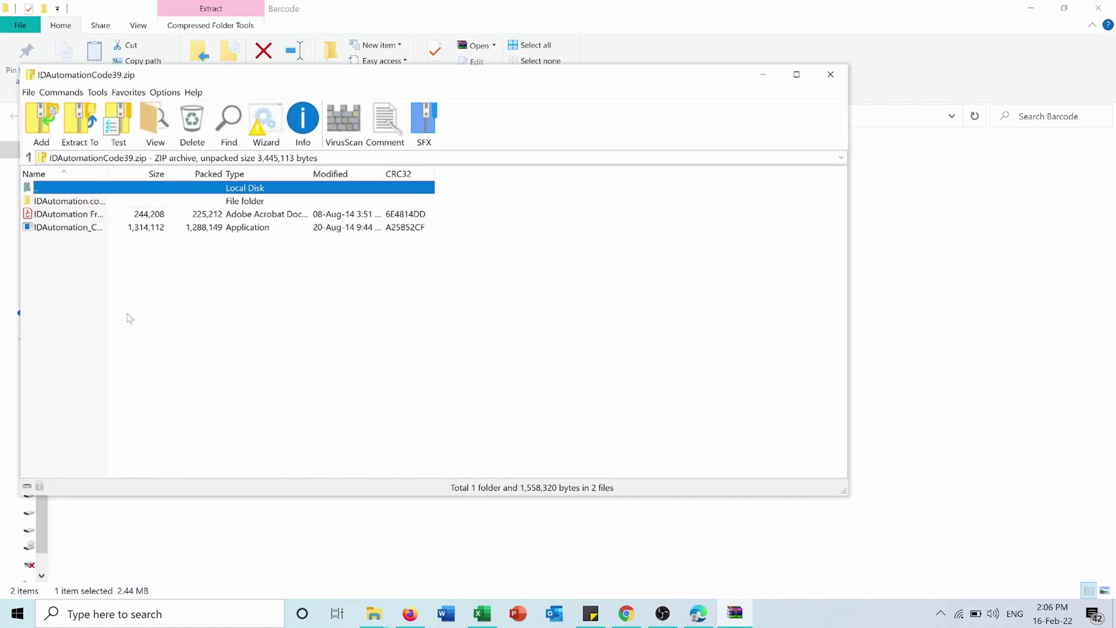
{"action": "double_click", "coordinate": [58, 201]}
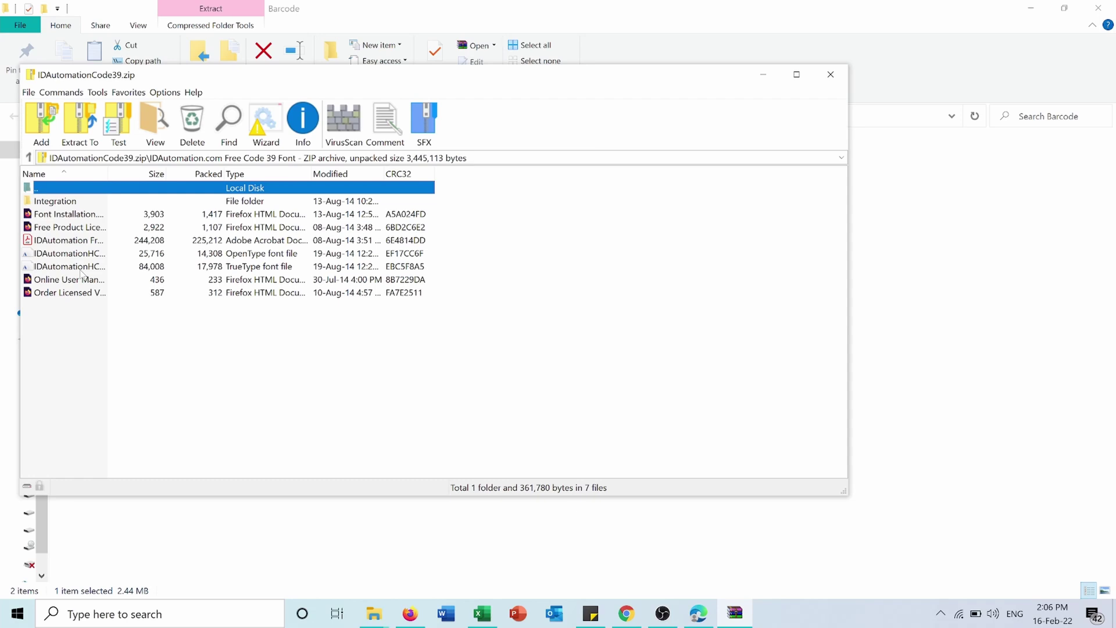
{"action": "left_click", "coordinate": [81, 272]}
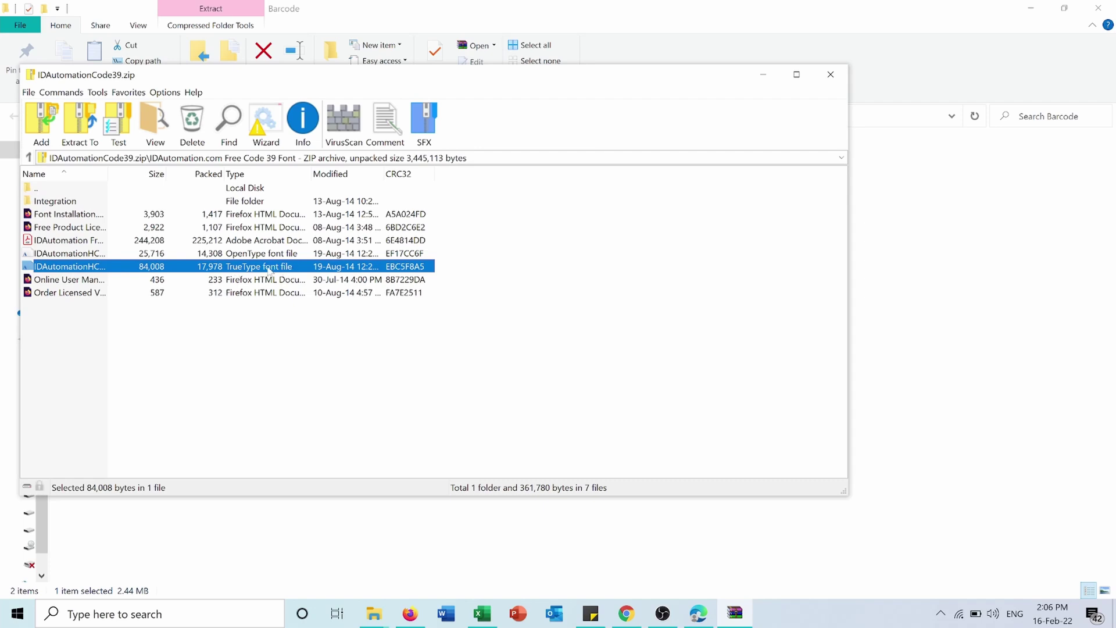
Install the IDAutomationHC39M Free Version TrueType font, then close Font Viewer, WinRAR and the Barcode workbook
{"action": "double_click", "coordinate": [269, 267]}
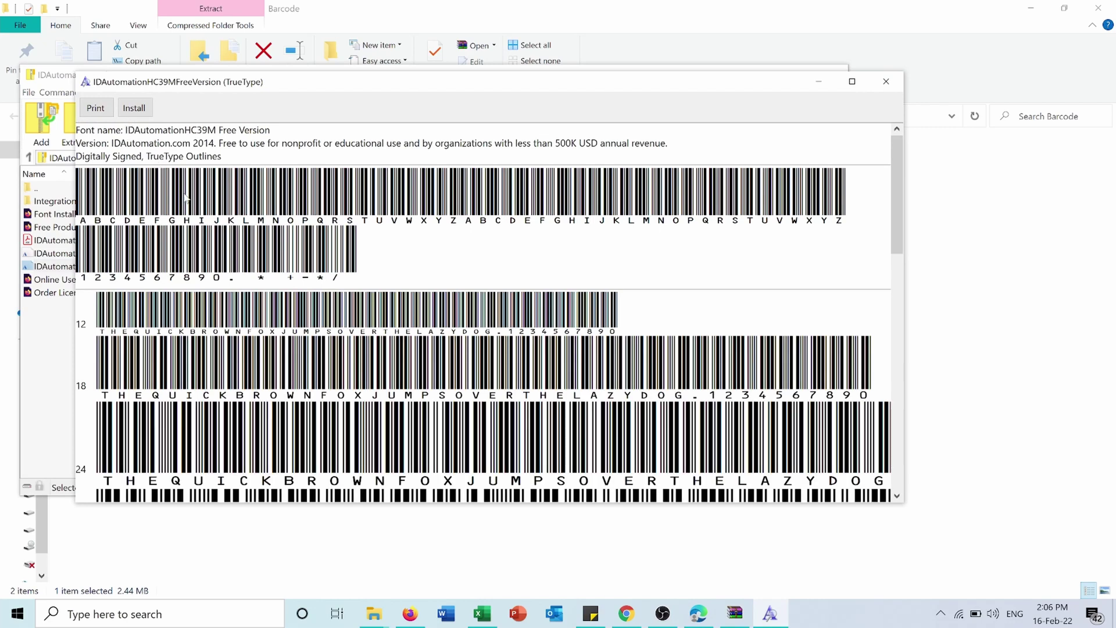
{"action": "left_click", "coordinate": [133, 110]}
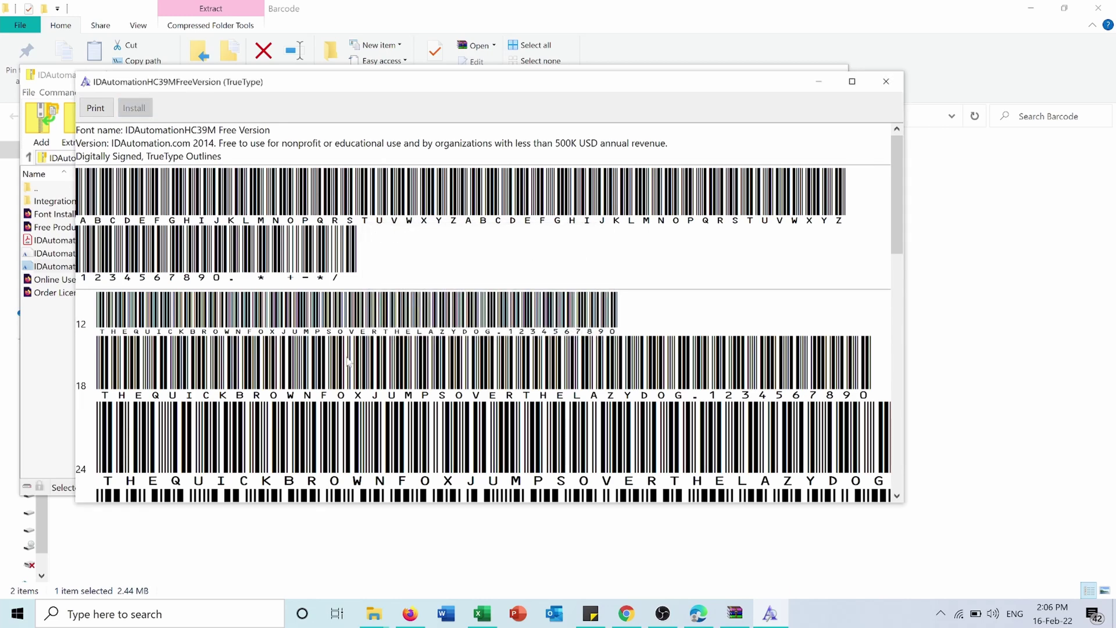
{"action": "left_click", "coordinate": [887, 81]}
{"action": "left_click", "coordinate": [843, 78]}
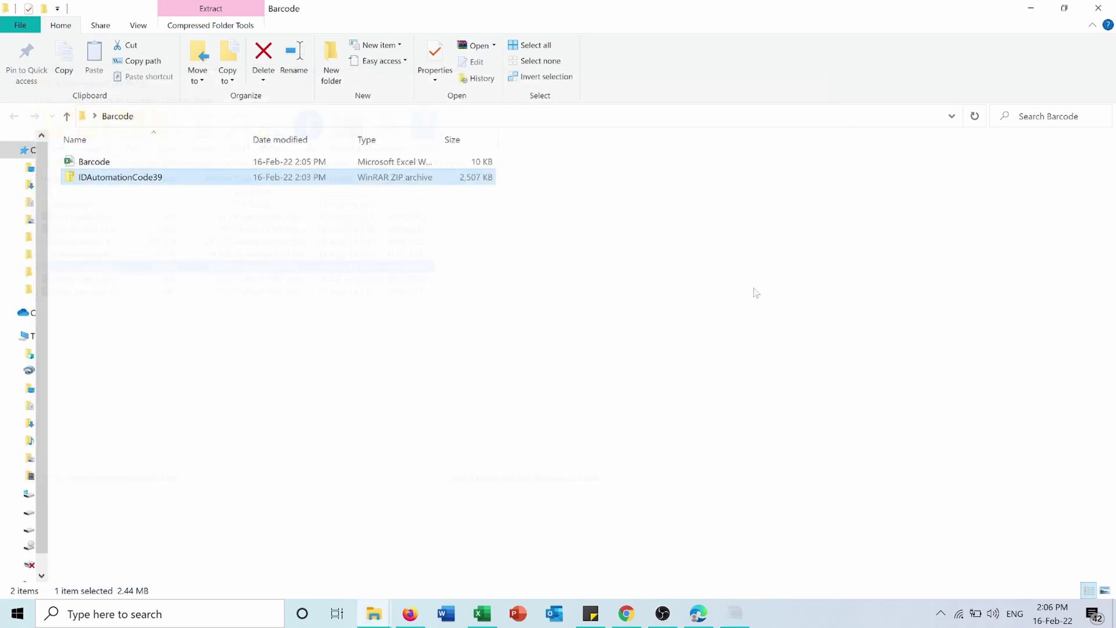
{"action": "left_click", "coordinate": [482, 614]}
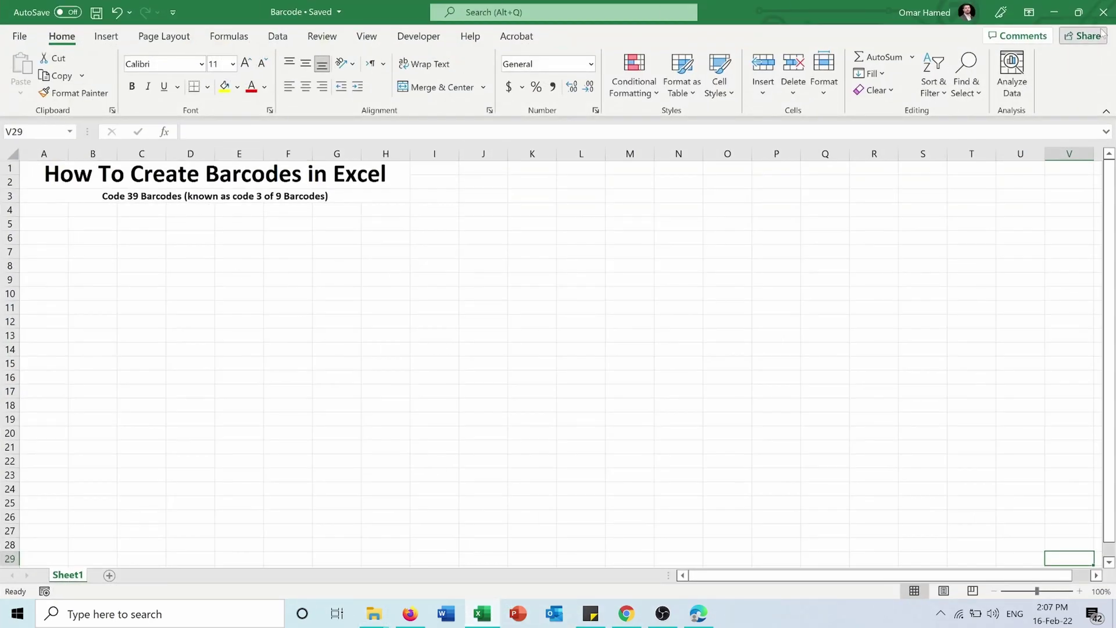
{"action": "left_click", "coordinate": [1106, 21]}
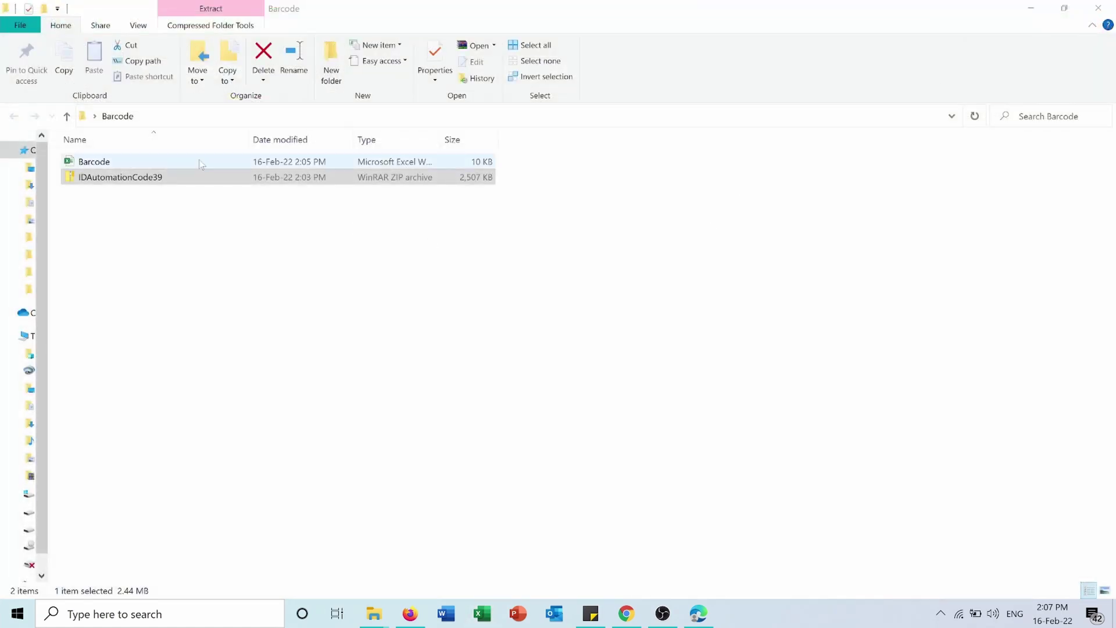
{"action": "double_click", "coordinate": [186, 161]}
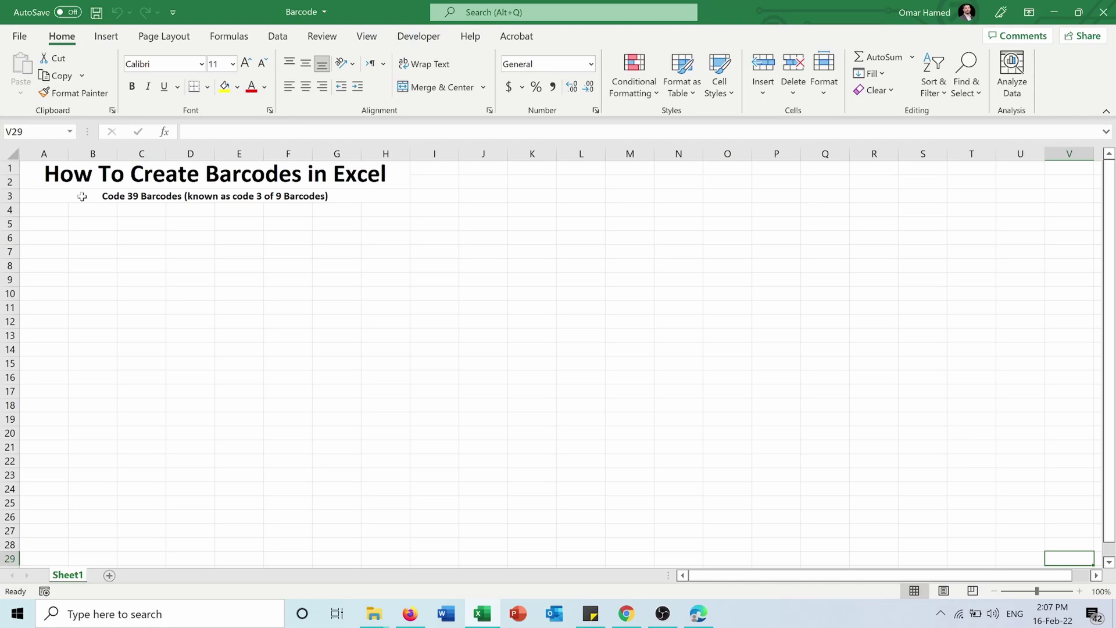
{"action": "left_click", "coordinate": [43, 224]}
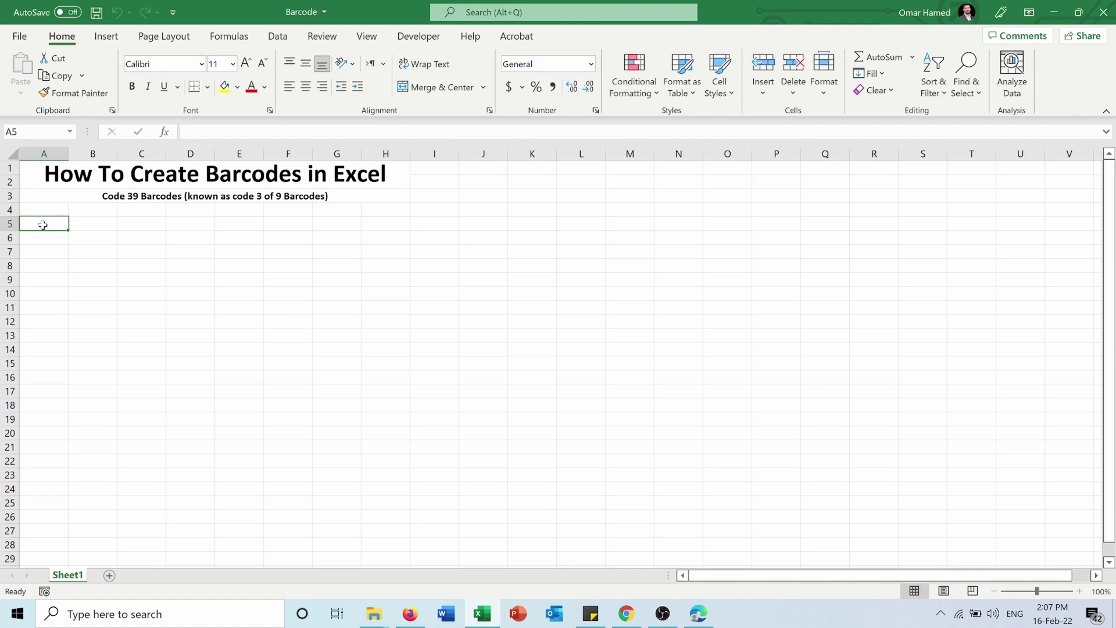
{"action": "type", "text": "092749"}
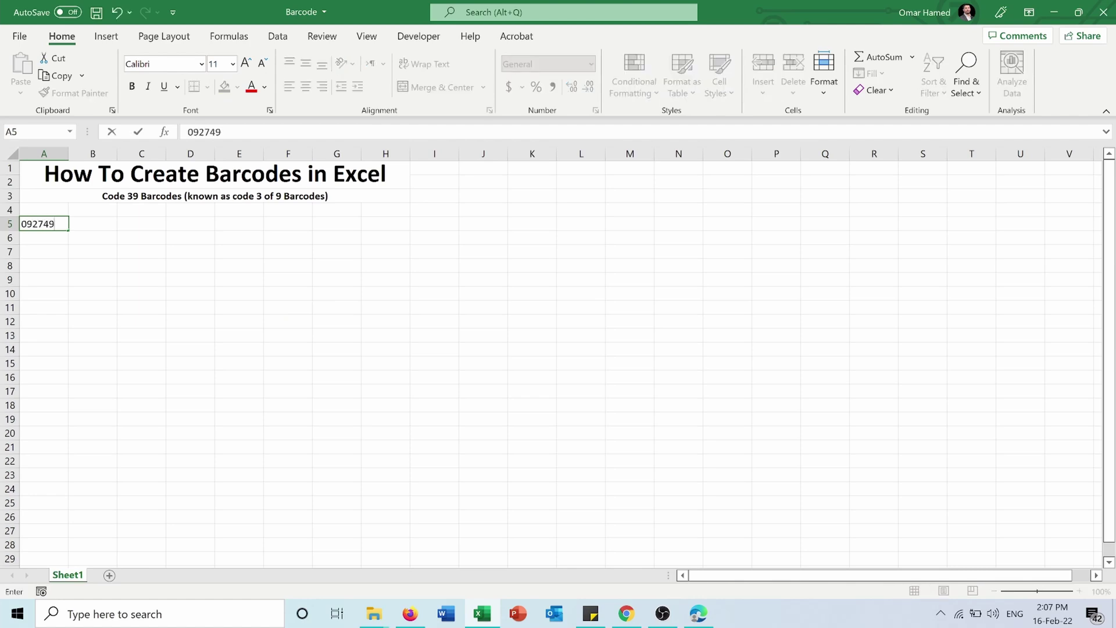
{"action": "type", "text": "17394734"}
{"action": "left_click", "coordinate": [97, 264]}
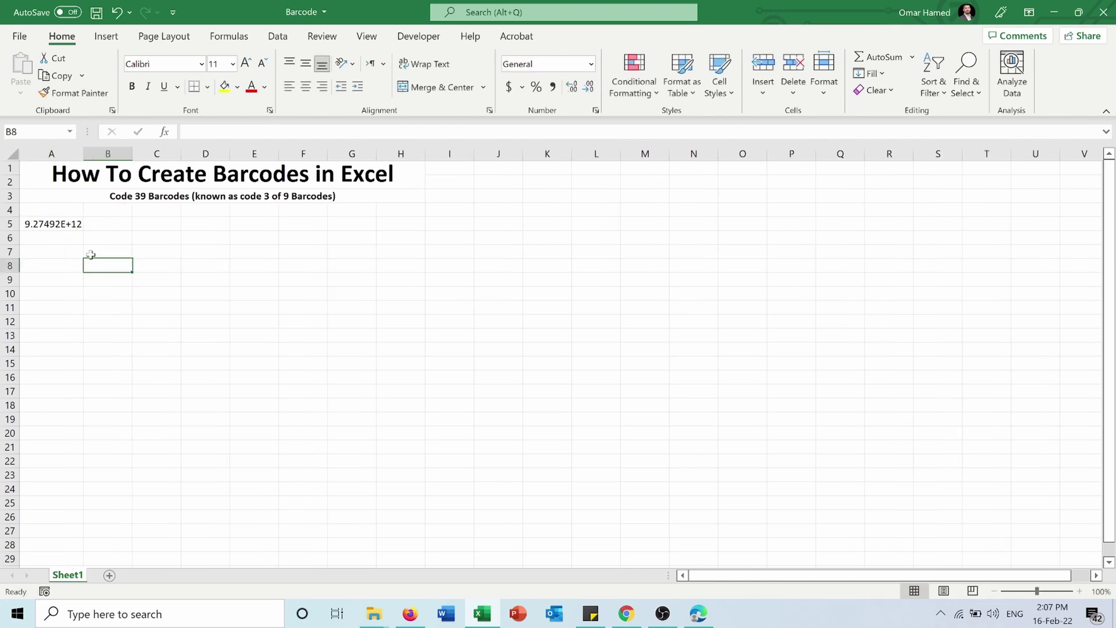
Widen column A and set A5's number format to Text, re-editing its value
{"action": "left_click", "coordinate": [57, 227]}
{"action": "left_click_drag", "start_coordinate": [84, 155], "coordinate": [132, 157]}
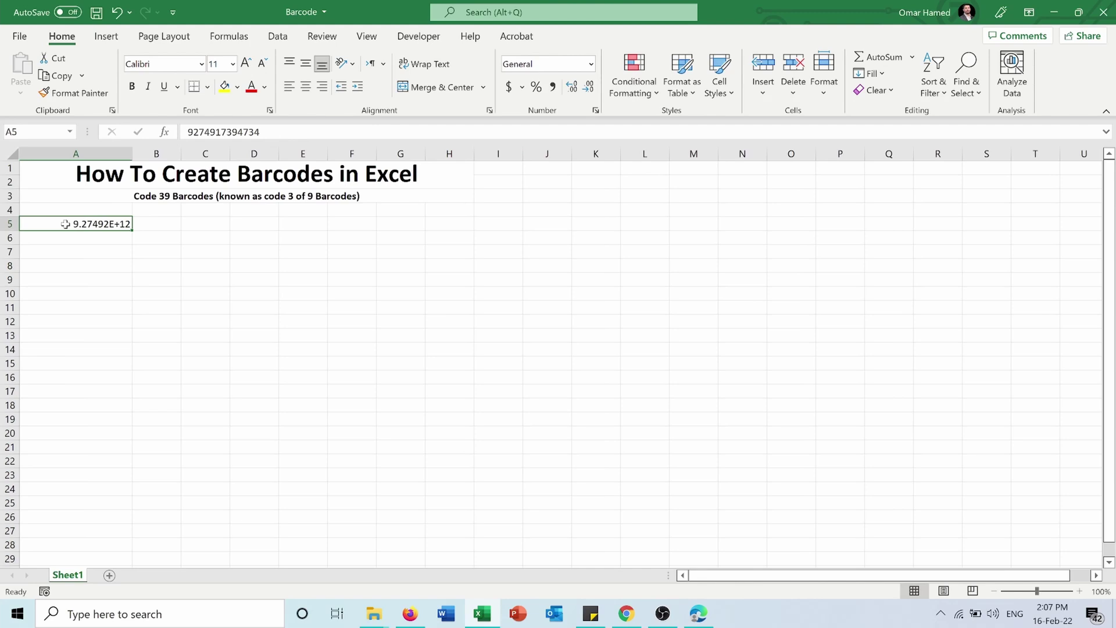
{"action": "left_click", "coordinate": [591, 64]}
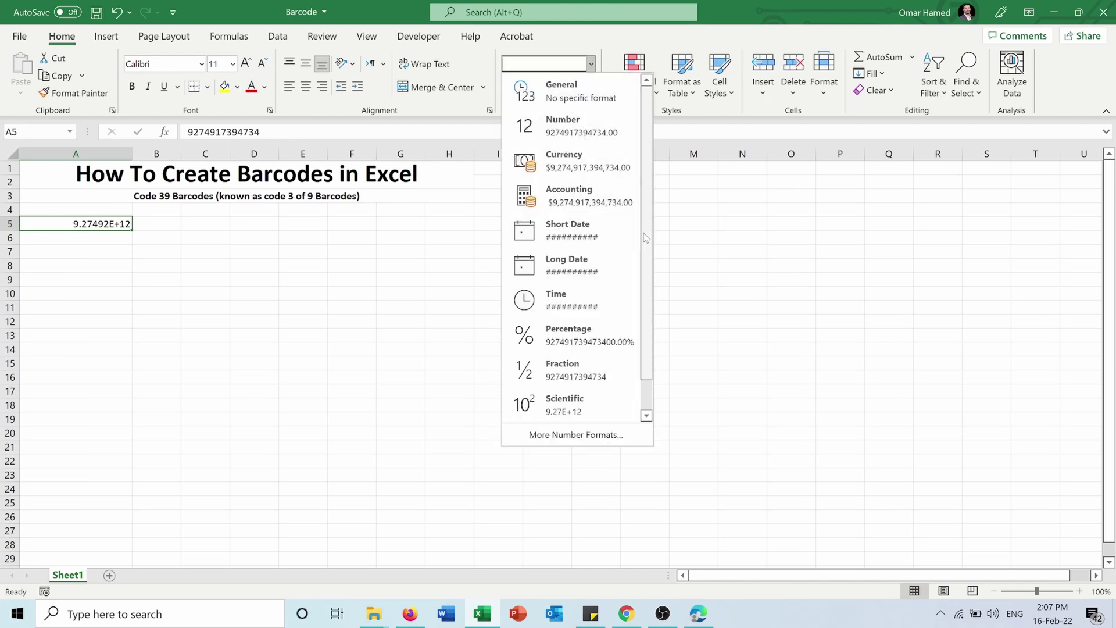
{"action": "scroll", "coordinate": [645, 238], "scroll_direction": "down", "scroll_amount": 1}
{"action": "left_click", "coordinate": [561, 401]}
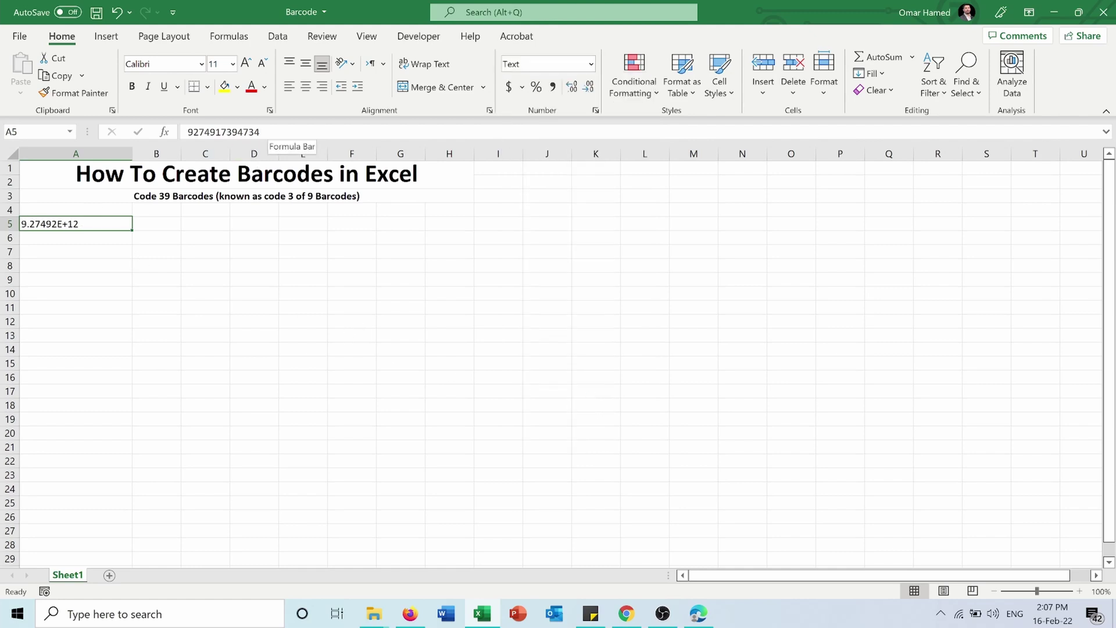
{"action": "double_click", "coordinate": [257, 133]}
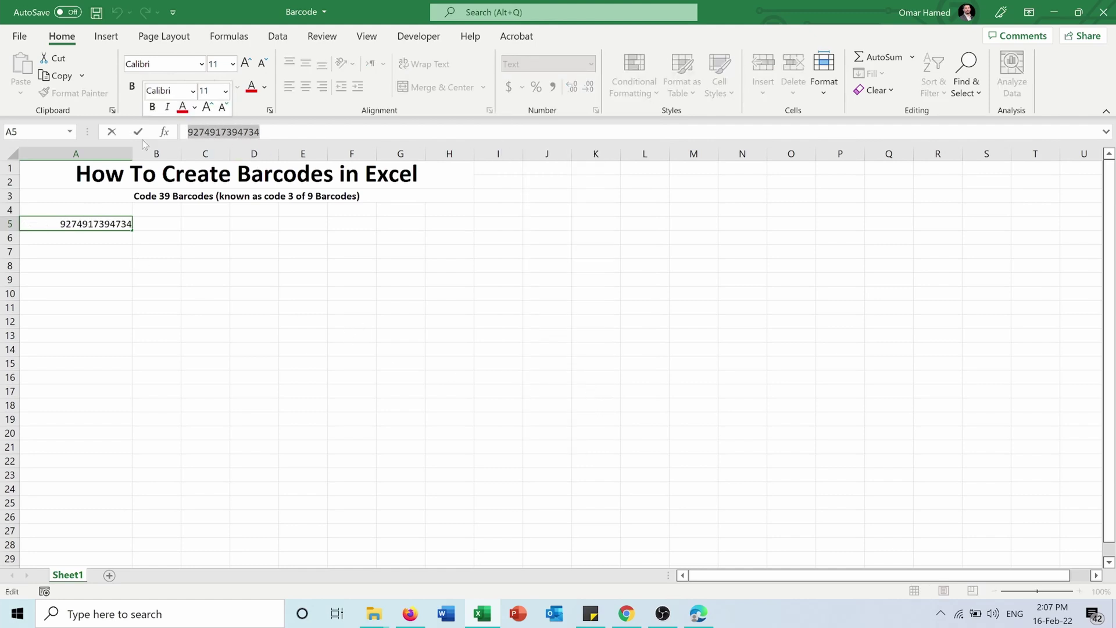
{"action": "left_click", "coordinate": [174, 227]}
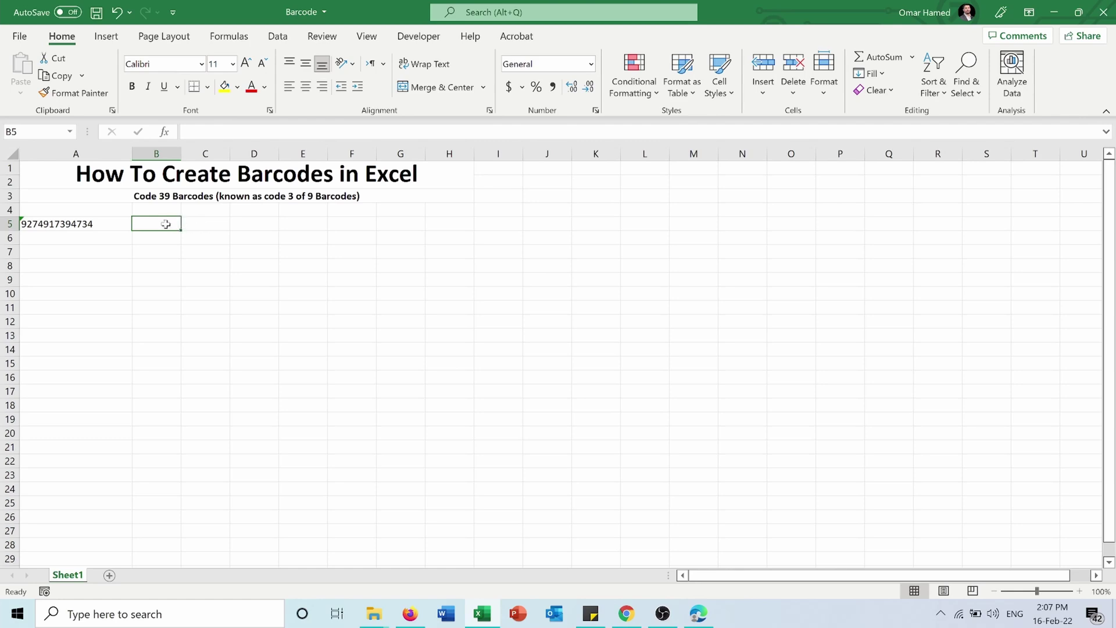
{"action": "type", "text": "="}
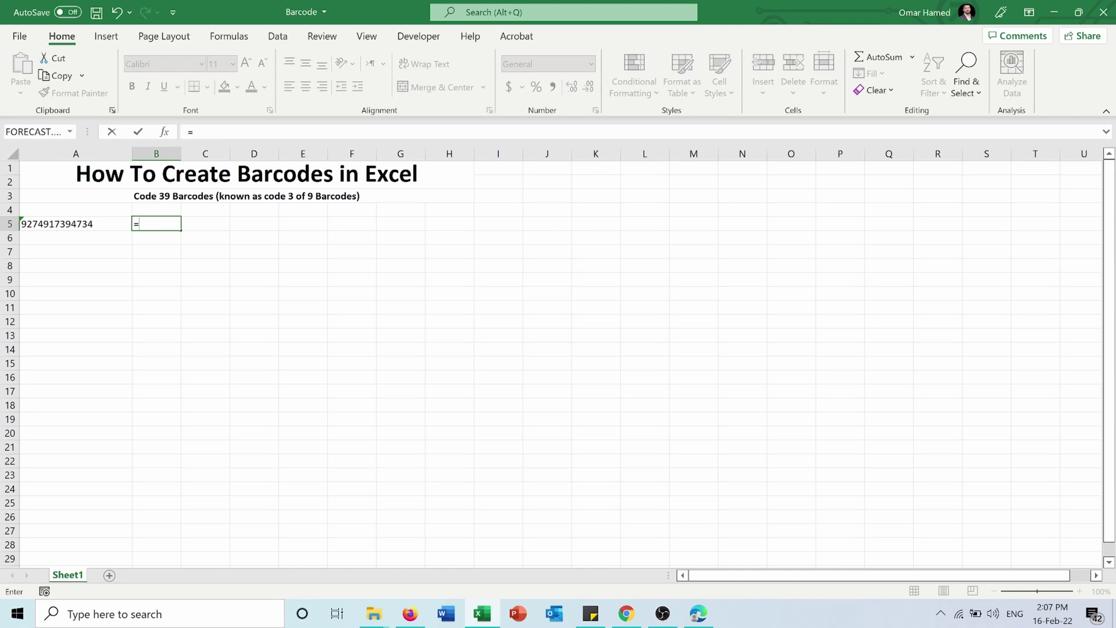
{"action": "type", "text": "\"(\"&"}
{"action": "left_click", "coordinate": [66, 223]}
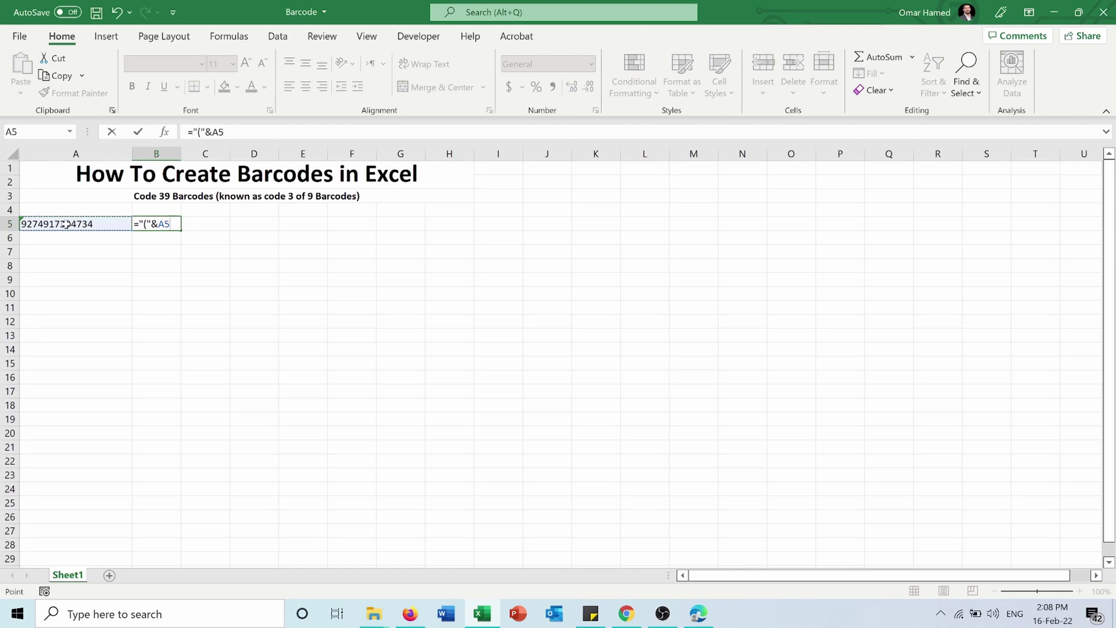
{"action": "type", "text": "&"}
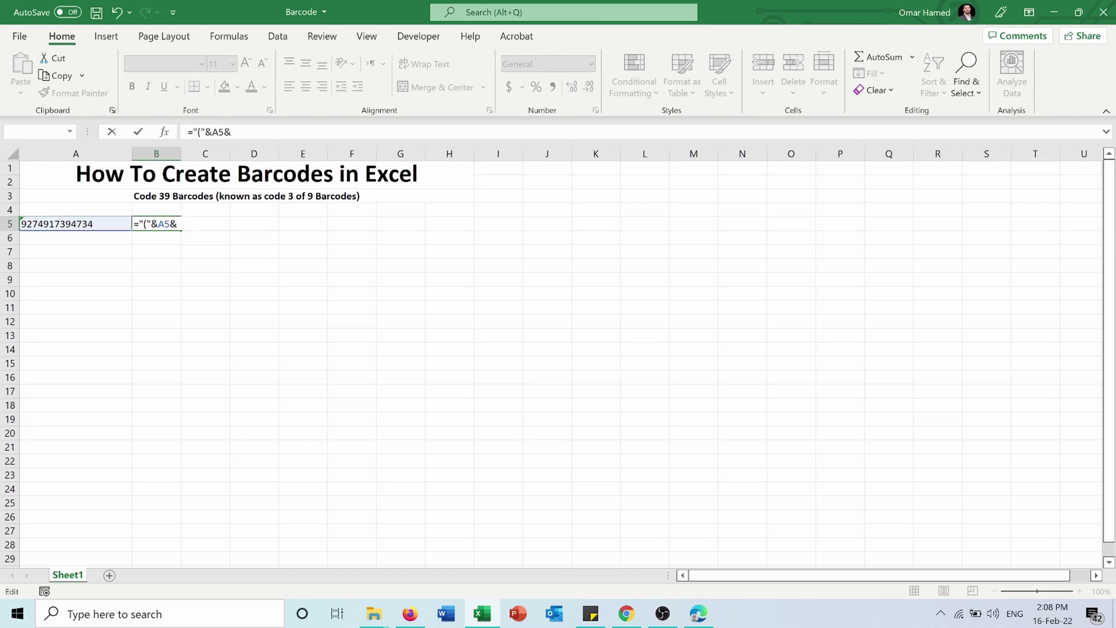
{"action": "type", "text": "\""}
{"action": "key", "text": "Return"}
{"action": "left_click_drag", "start_coordinate": [180, 156], "coordinate": [233, 156]}
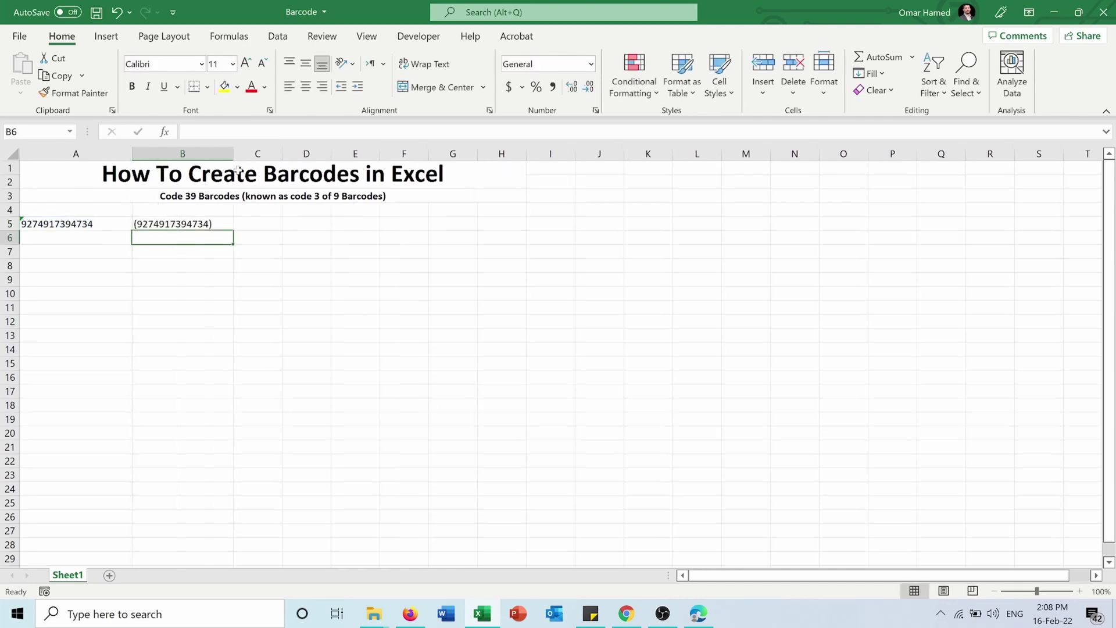
Set cell B5's number format to Text
{"action": "left_click", "coordinate": [214, 225]}
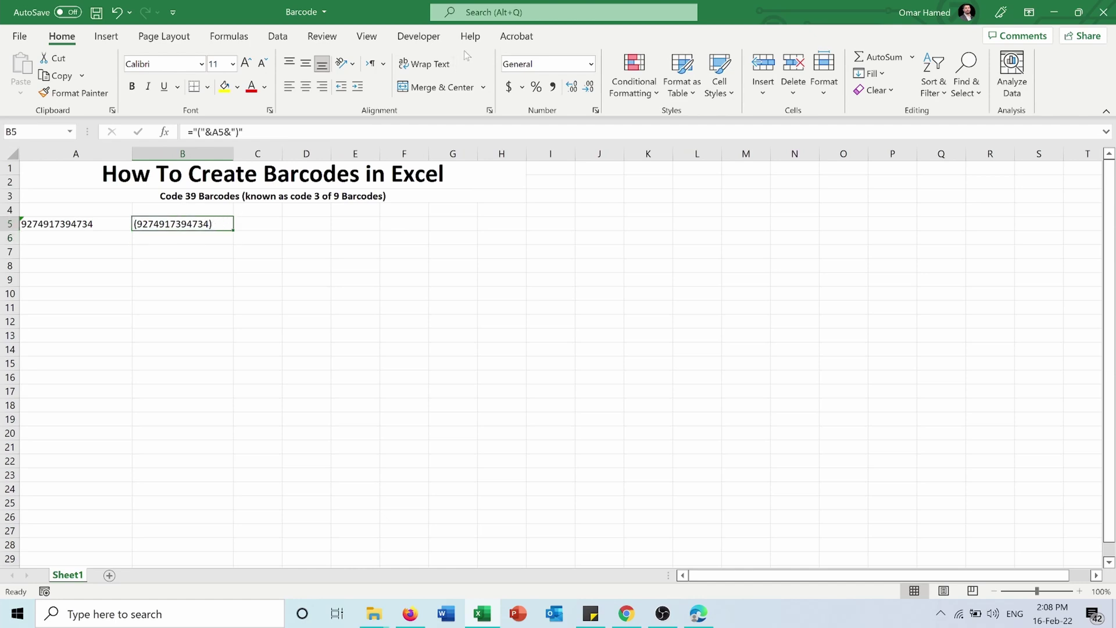
{"action": "left_click", "coordinate": [590, 66]}
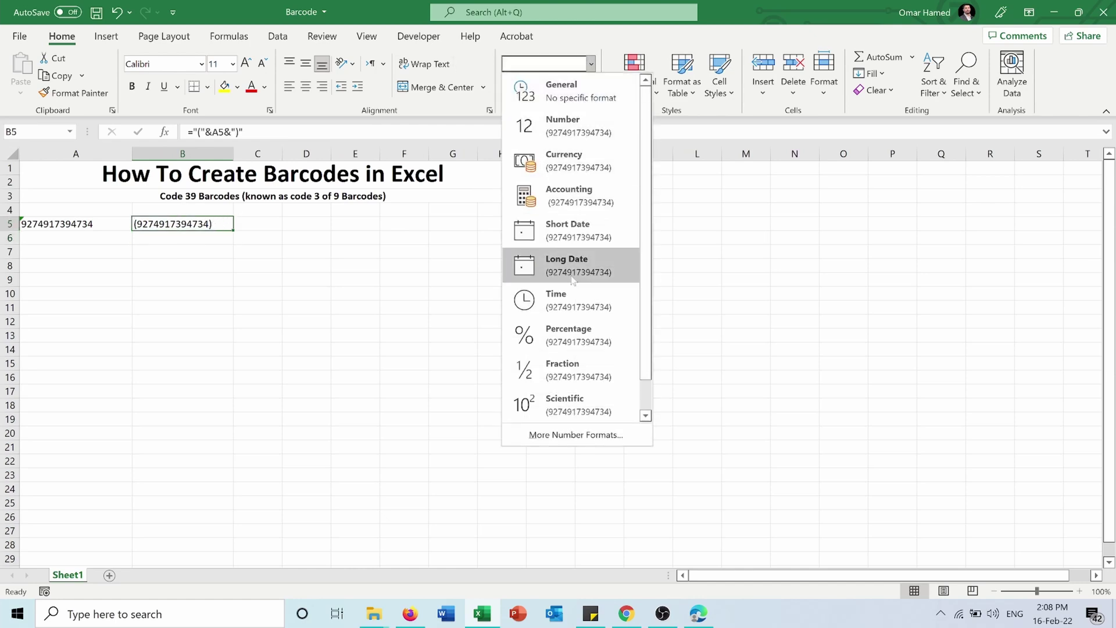
{"action": "scroll", "coordinate": [631, 349], "scroll_direction": "down", "scroll_amount": 1}
{"action": "left_click", "coordinate": [575, 402]}
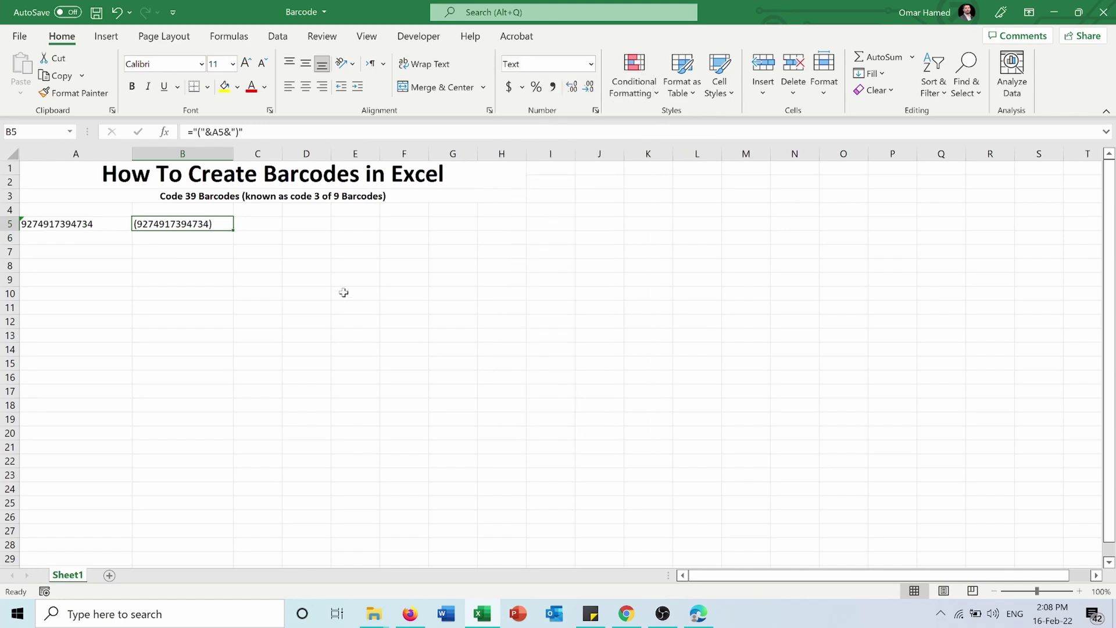
Apply the IDAutomationHC39M Free Version font to B5
{"action": "left_click", "coordinate": [202, 64]}
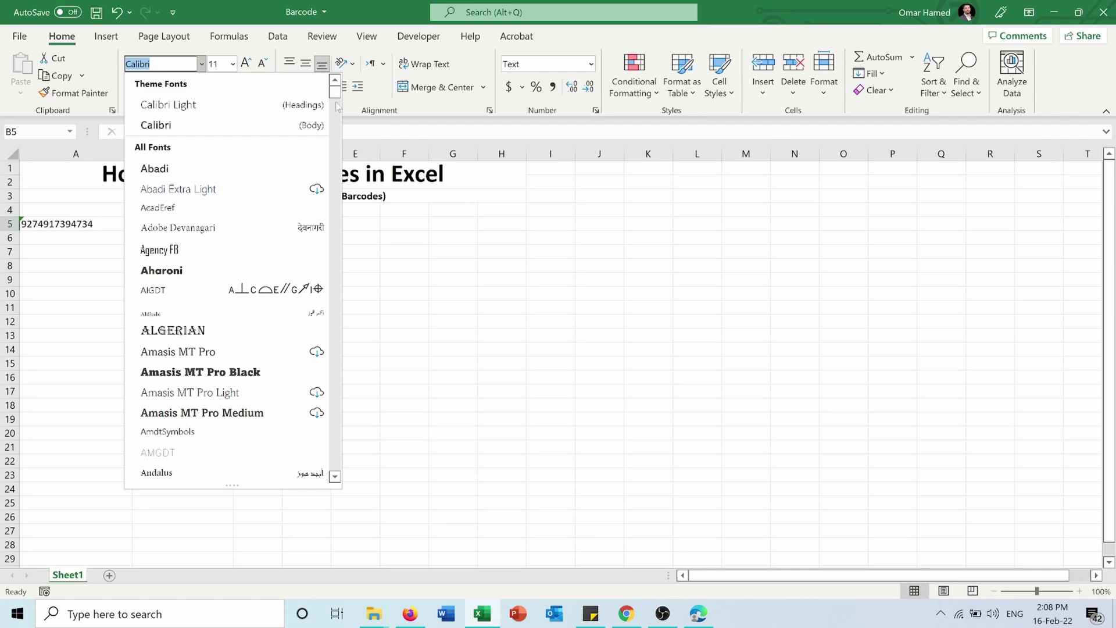
{"action": "left_click_drag", "start_coordinate": [335, 93], "coordinate": [350, 243]}
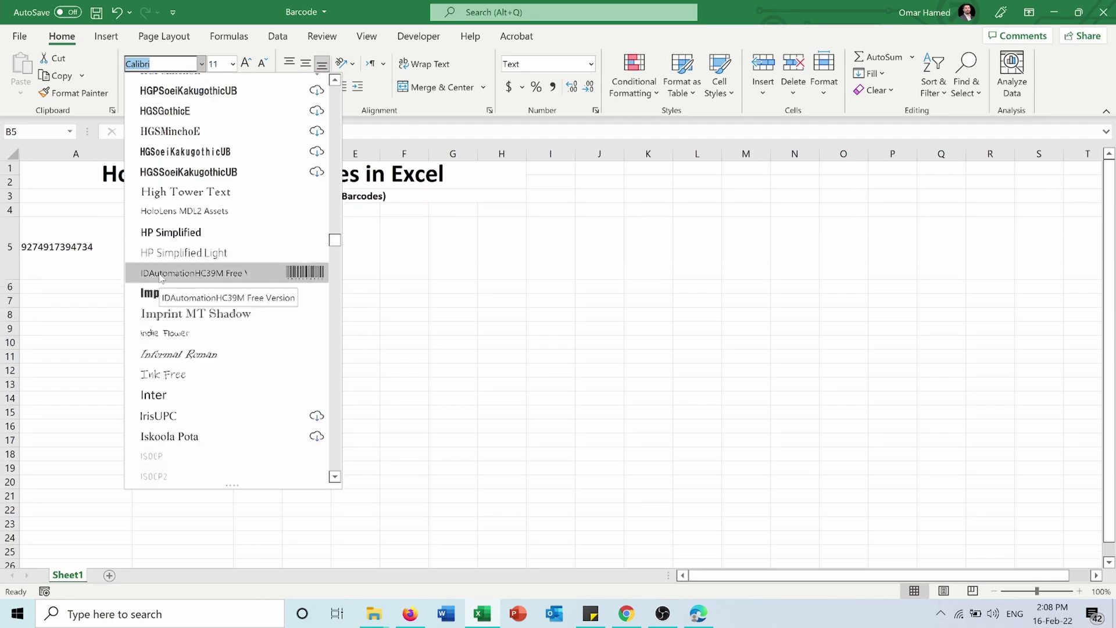
{"action": "left_click", "coordinate": [231, 278]}
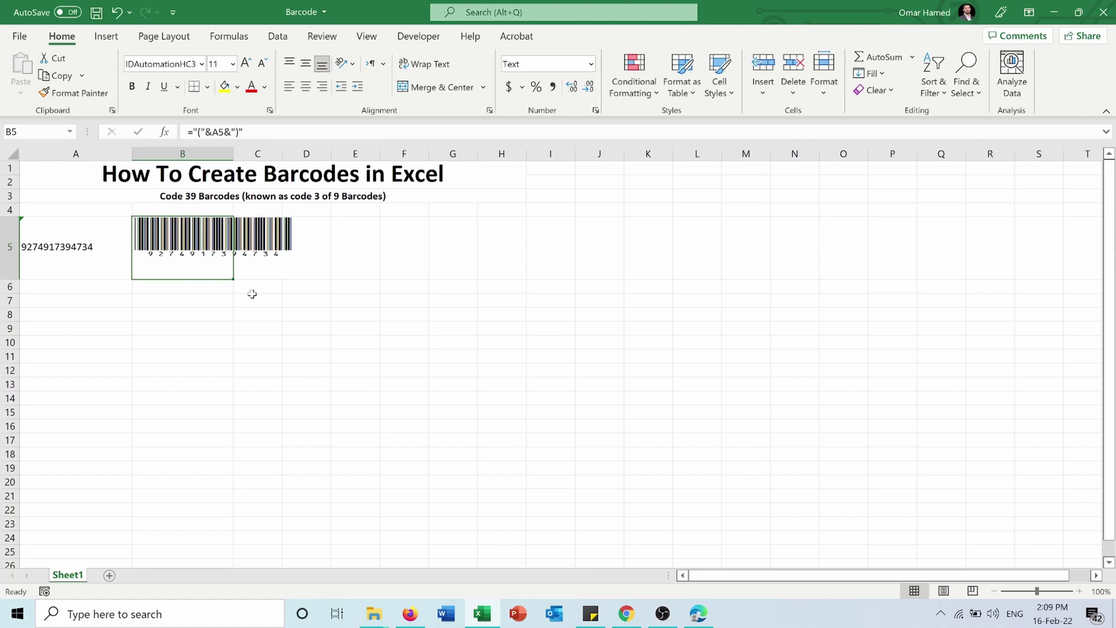
{"action": "left_click", "coordinate": [223, 297]}
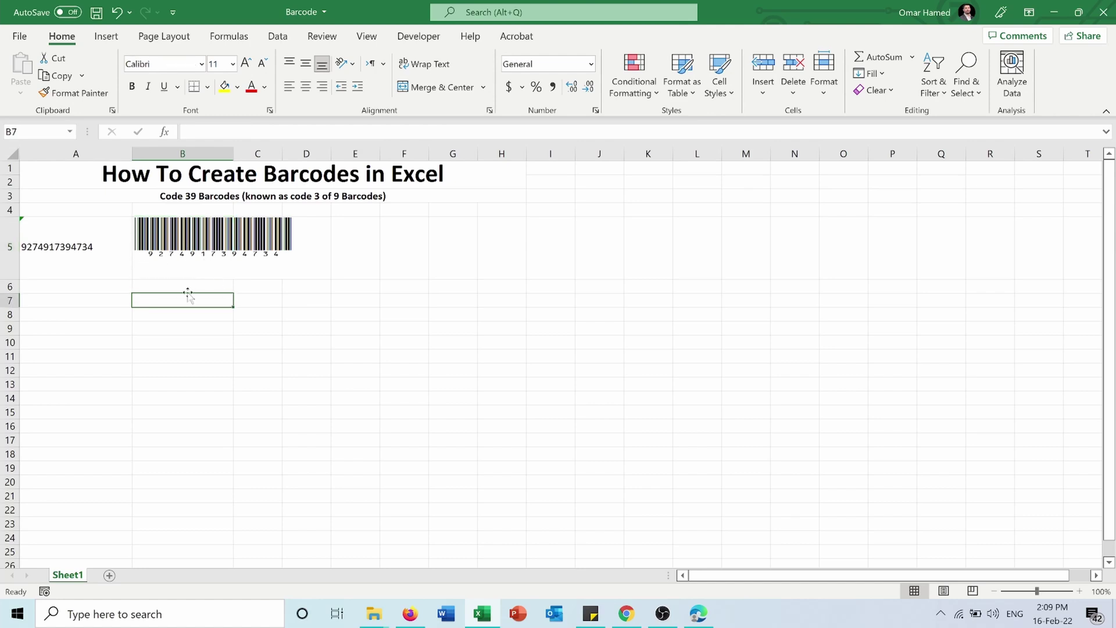